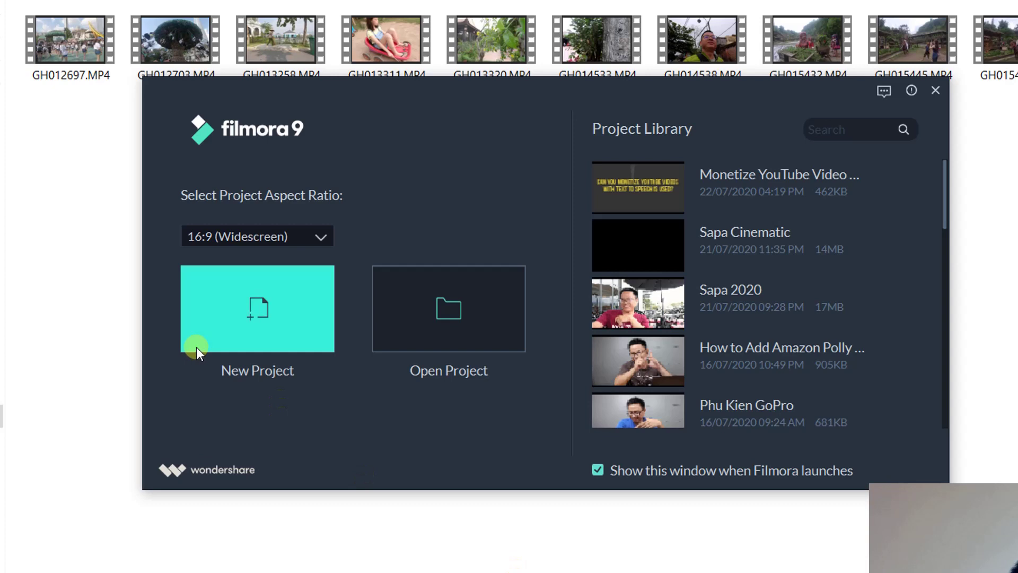
# Keep the 16:9 Widescreen ratio and drag clips GH015432, GH015445 and GH015446 into the media library.
pyautogui.click(300, 238)
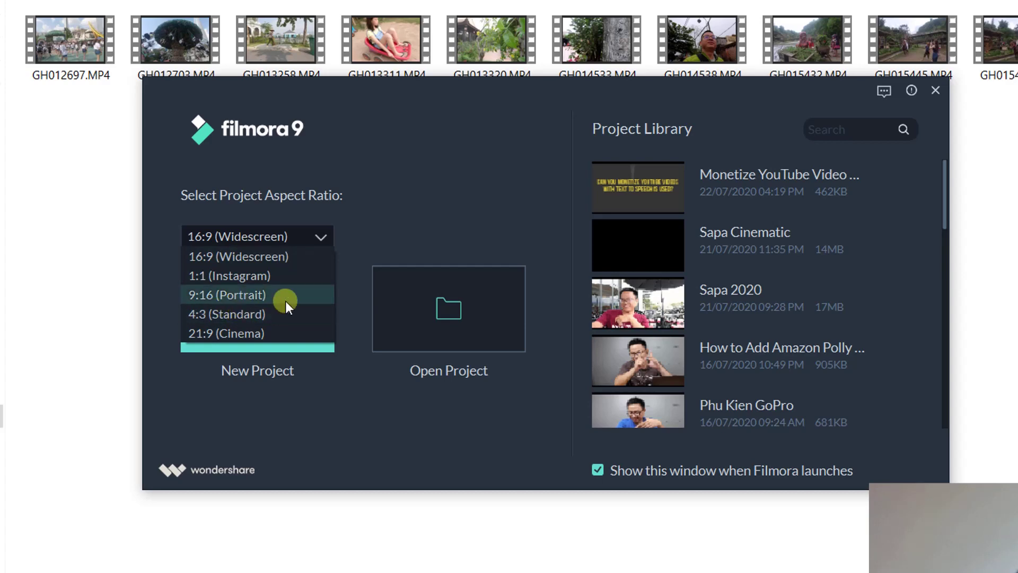
pyautogui.click(406, 211)
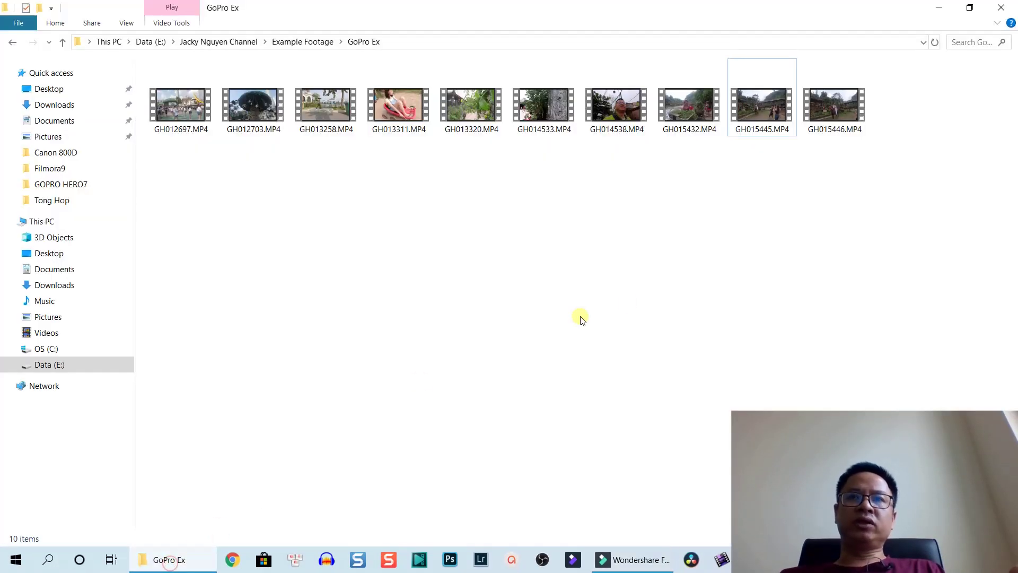
pyautogui.moveTo(864, 155); pyautogui.dragTo(290, 214)
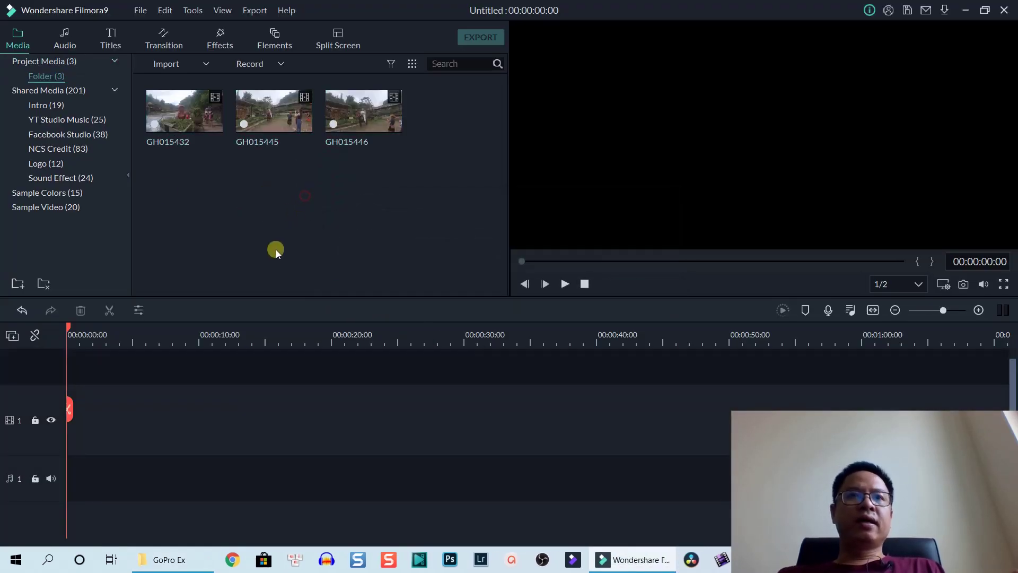
pyautogui.click(262, 126)
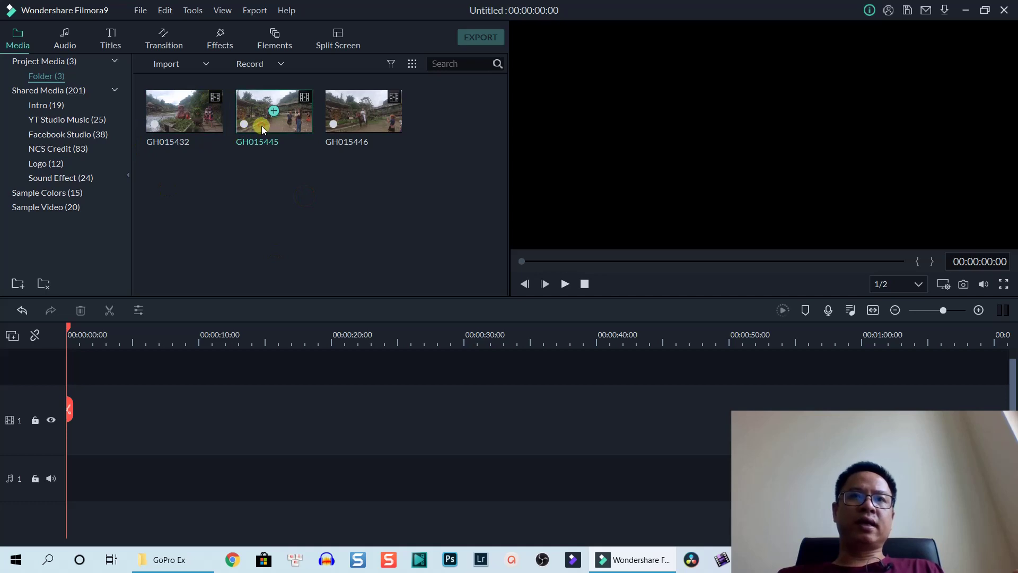
pyautogui.rightClick(262, 126)
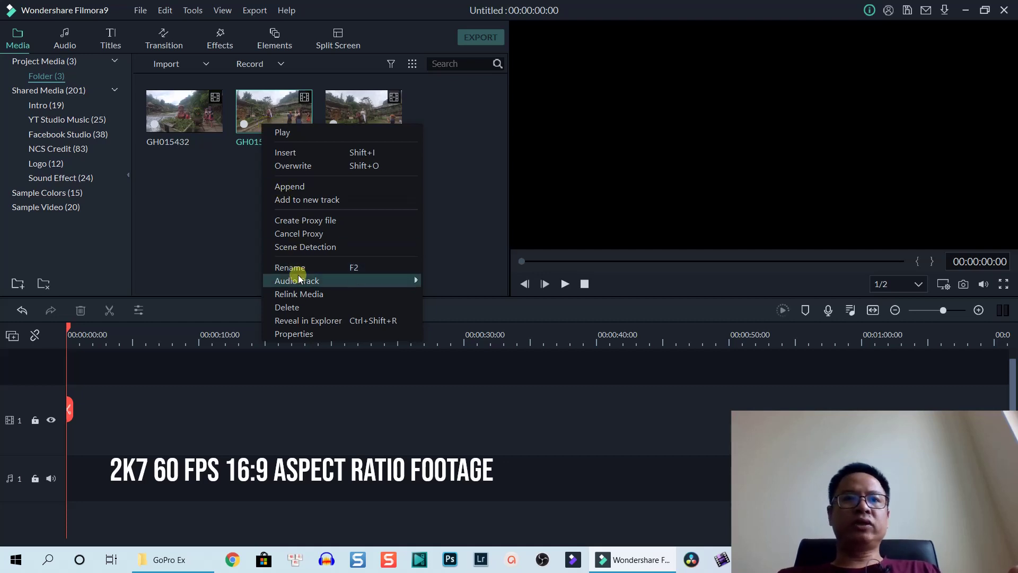
pyautogui.click(302, 333)
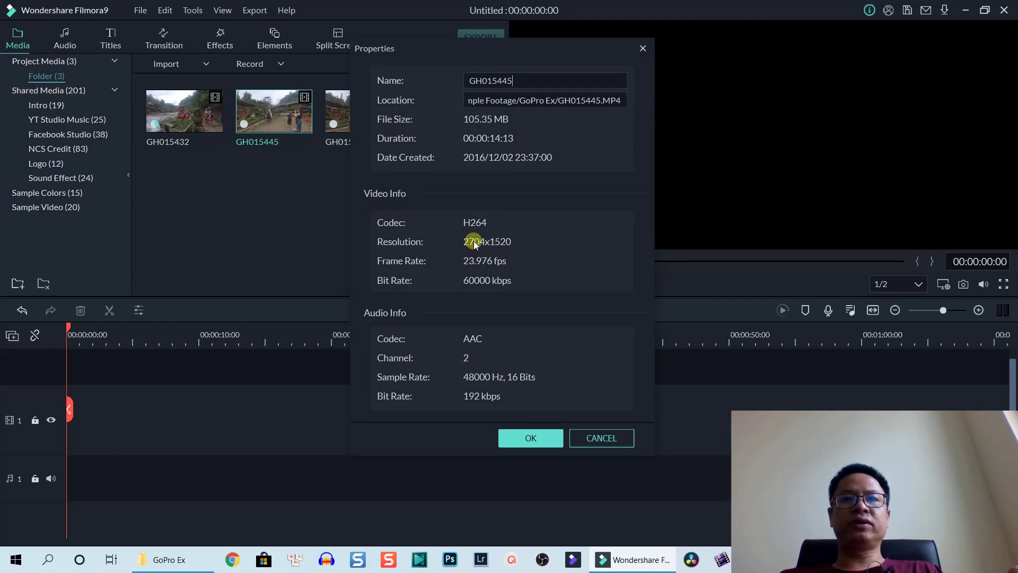
pyautogui.click(523, 439)
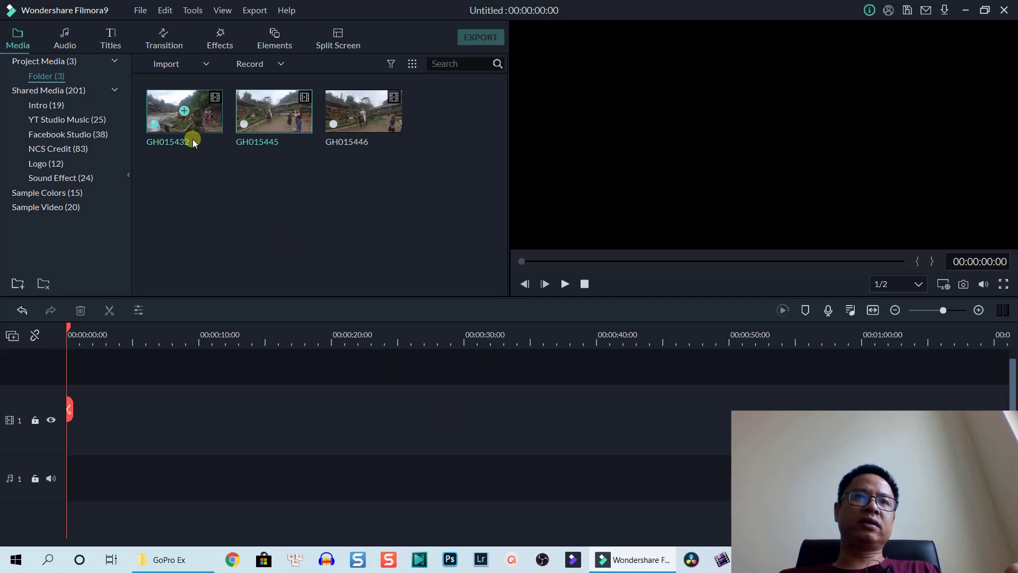
# Open File > Project Settings and switch the aspect ratio to Custom.
pyautogui.click(139, 11)
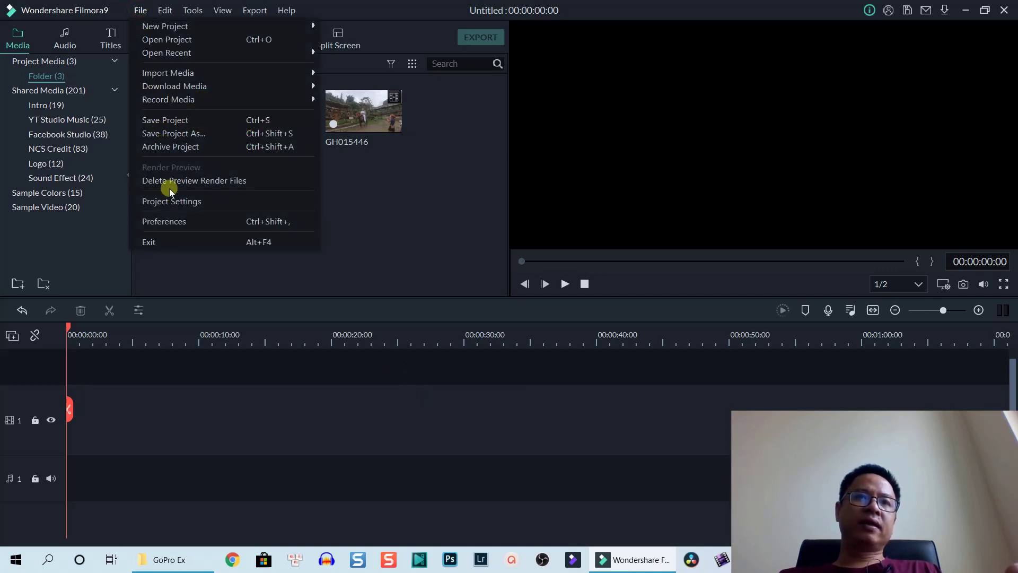
pyautogui.click(174, 201)
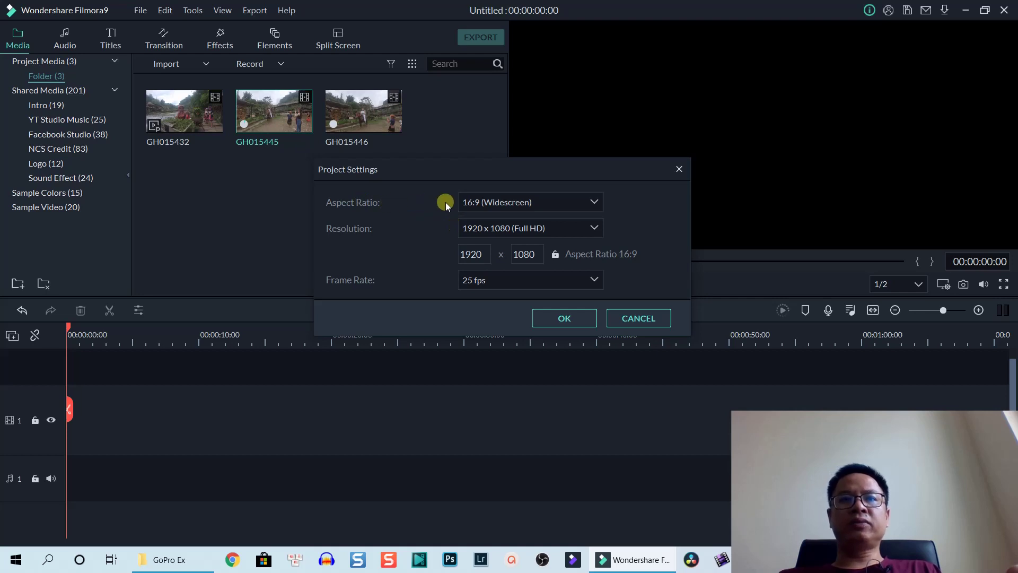
pyautogui.click(535, 203)
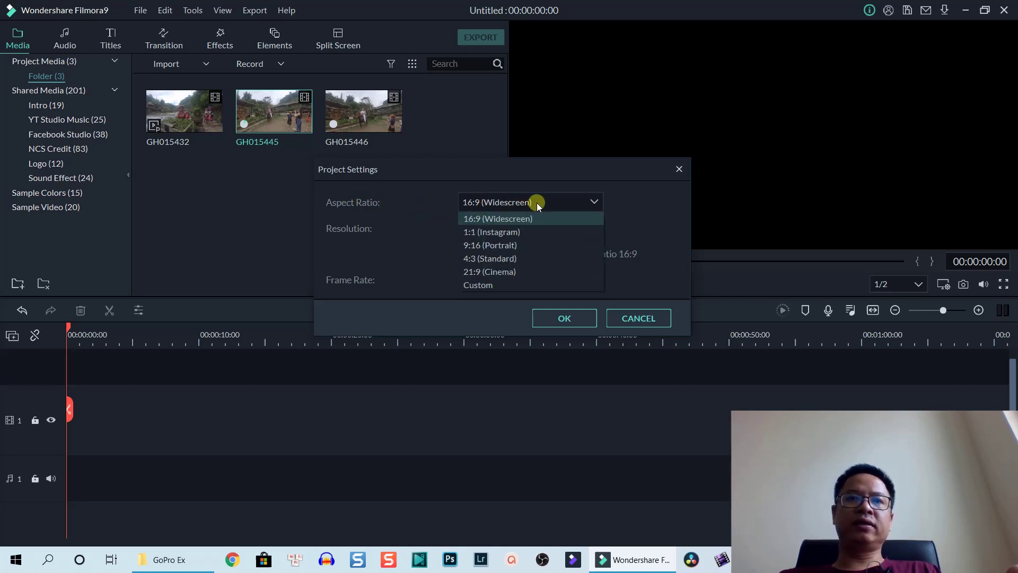
pyautogui.click(493, 284)
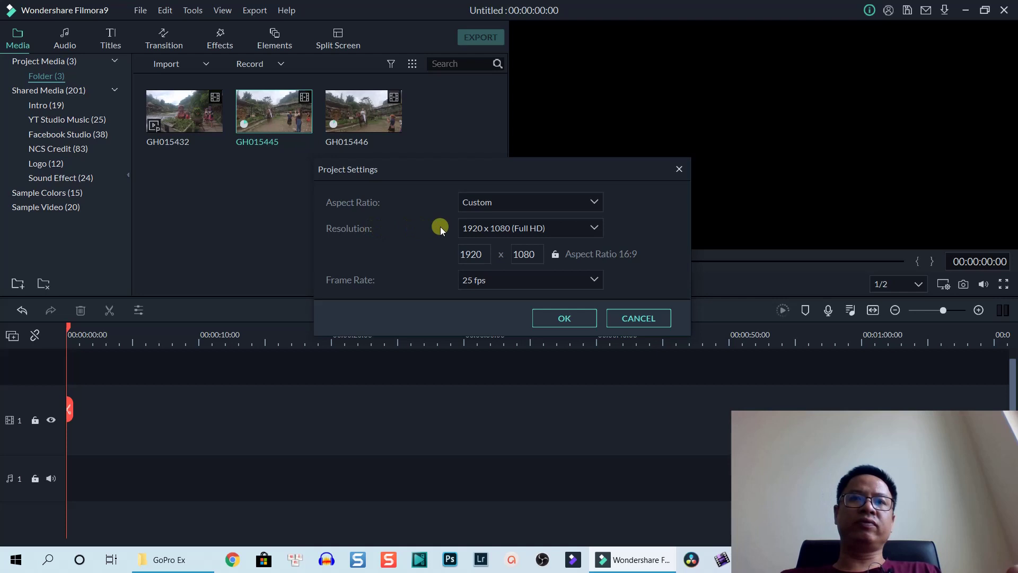
pyautogui.click(493, 229)
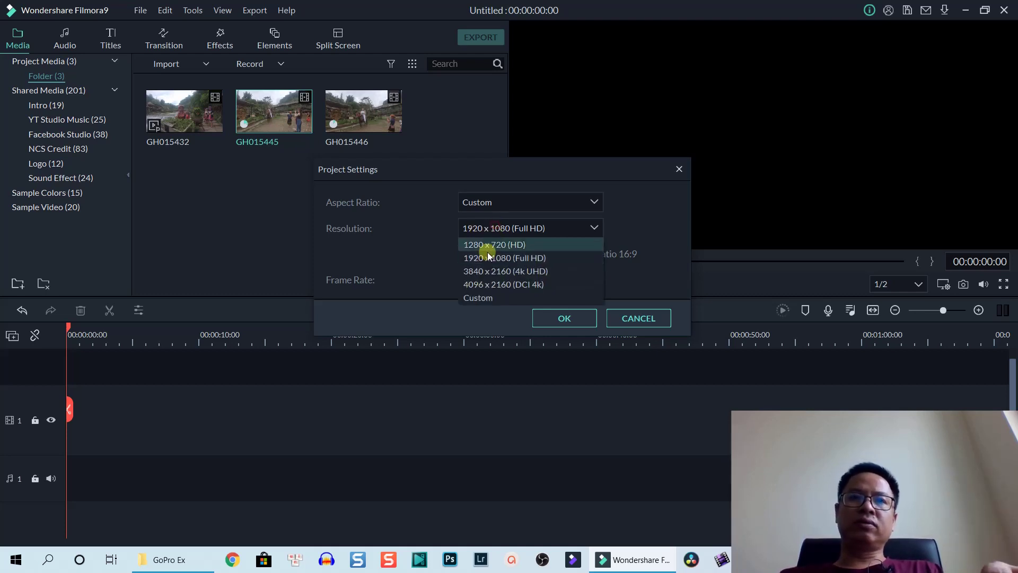
# Set a custom project resolution of 2000 x 1000.
pyautogui.click(479, 297)
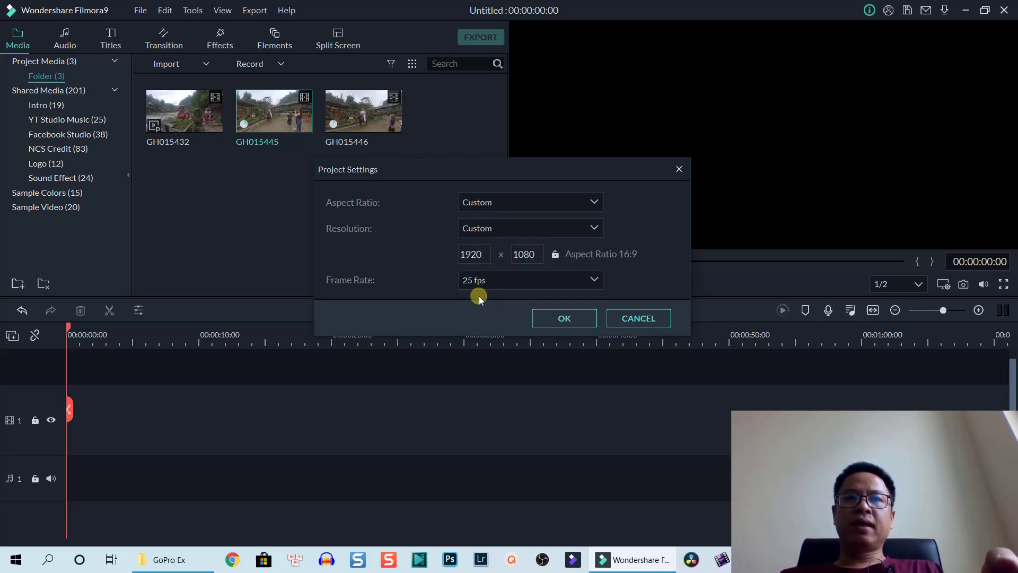
pyautogui.doubleClick(471, 254)
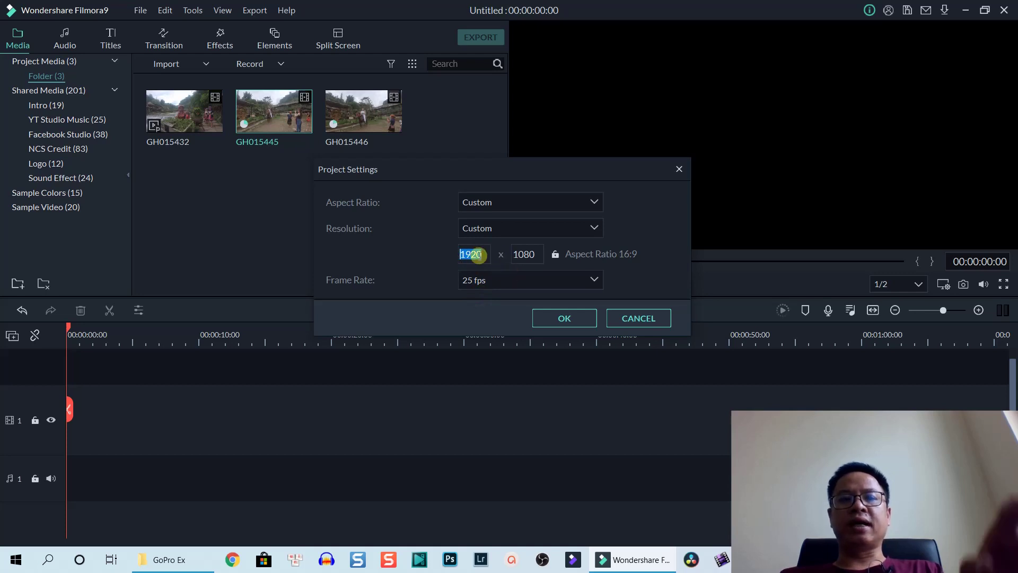
pyautogui.write('200')
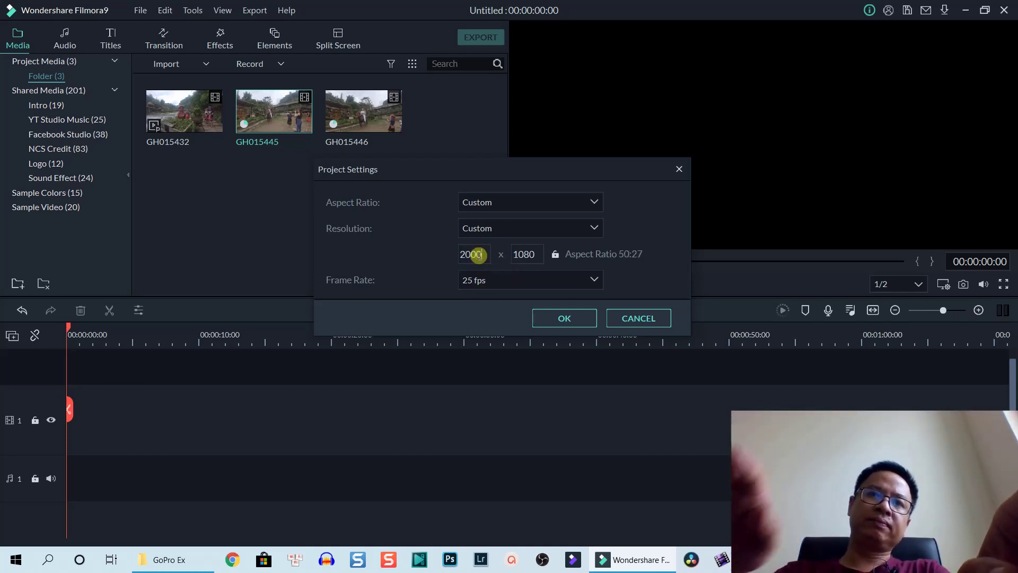
pyautogui.write('0')
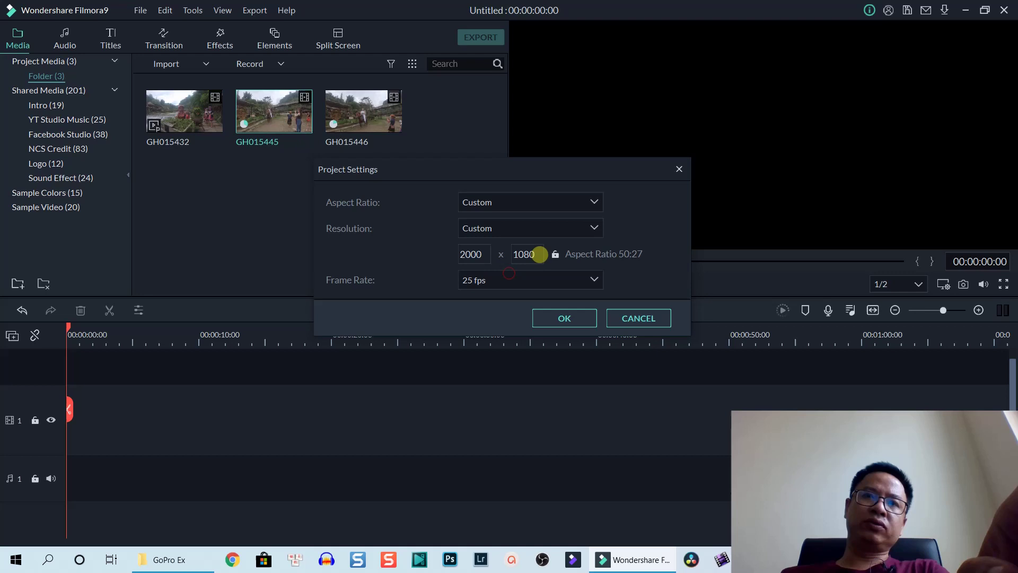
pyautogui.click(540, 255)
pyautogui.press('Delete')
pyautogui.press('Delete')
pyautogui.write('1000')
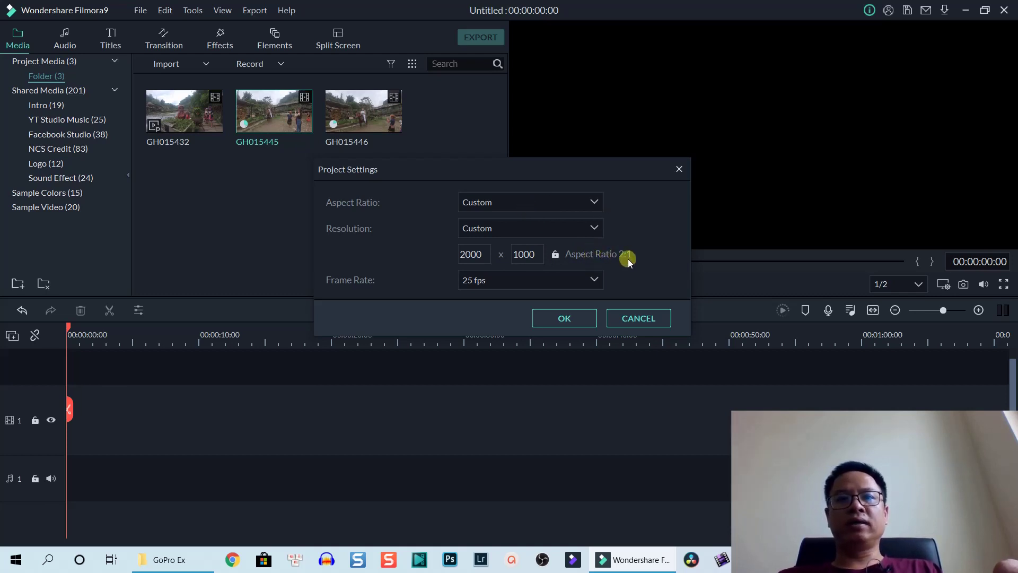
# Choose 24 fps as the frame rate and apply the project settings.
pyautogui.click(595, 279)
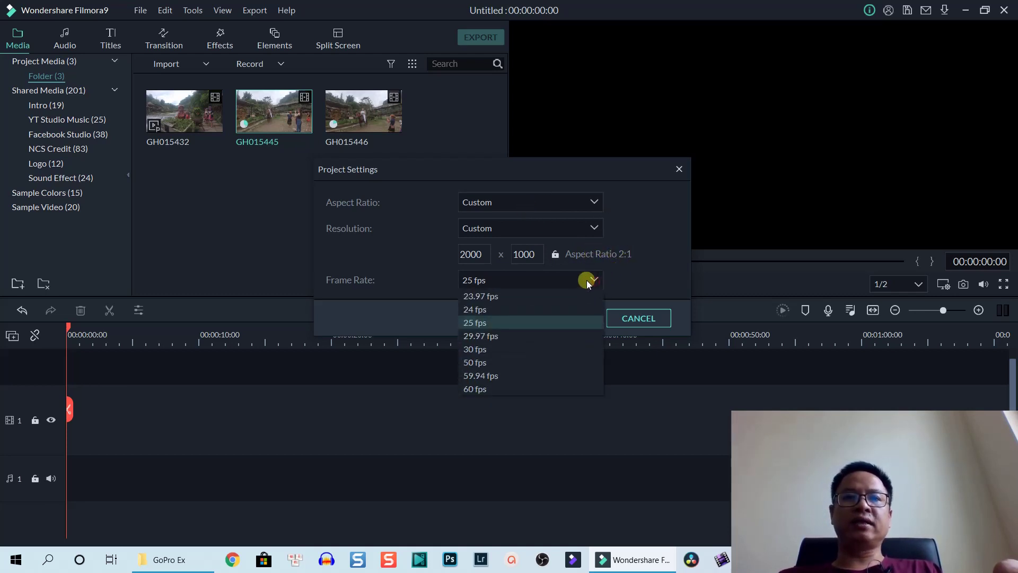
pyautogui.click(508, 311)
pyautogui.click(555, 317)
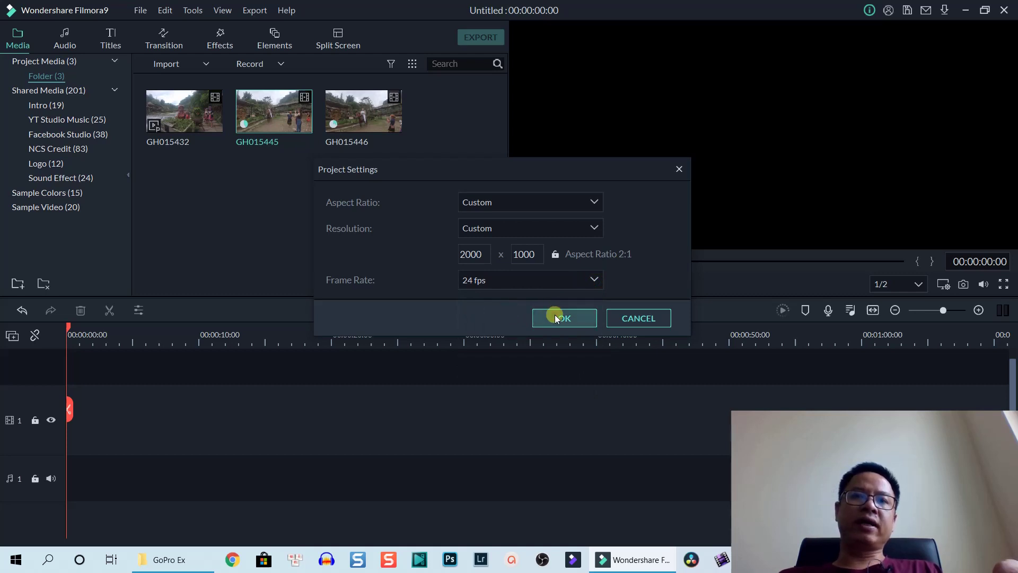
pyautogui.click(370, 215)
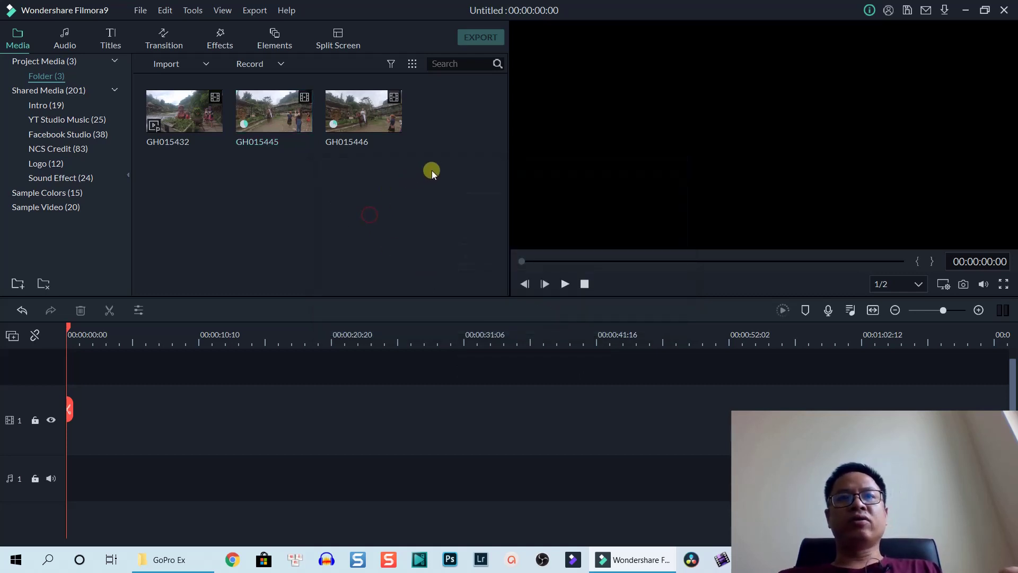
# Drag all three GoPro clips onto video track 1, keeping the 2000 x 1000 24fps settings.
pyautogui.moveTo(431, 171); pyautogui.dragTo(72, 428)
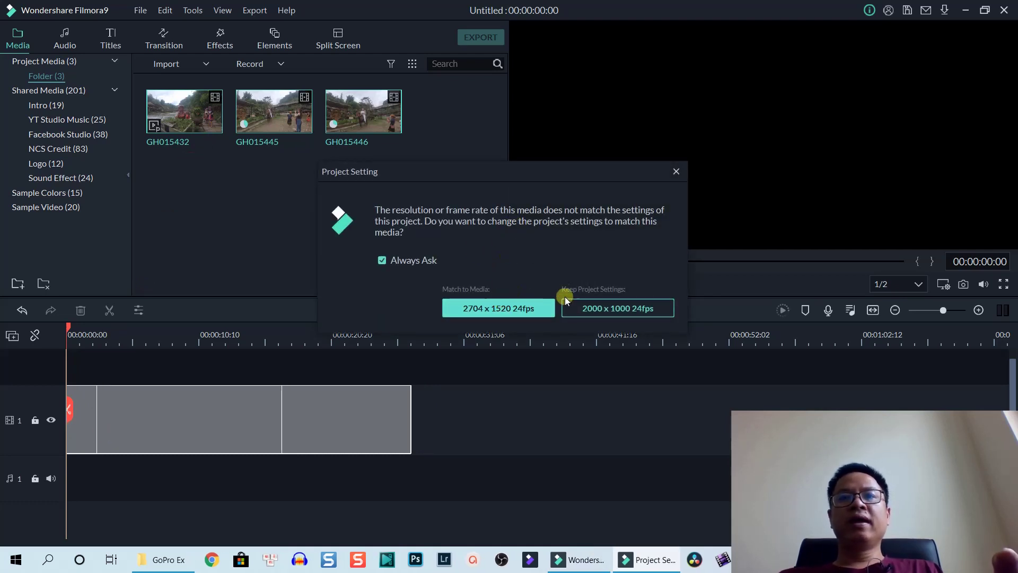
pyautogui.click(599, 308)
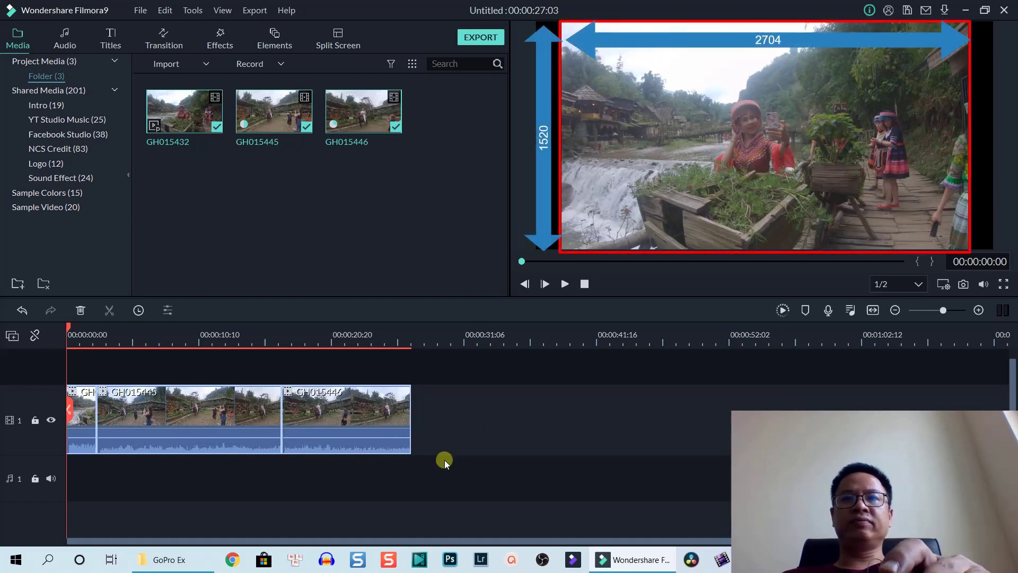
# Preview to 00:00:03:03, then apply Crop to Fit to all three timeline clips.
pyautogui.click(365, 475)
pyautogui.press('space')
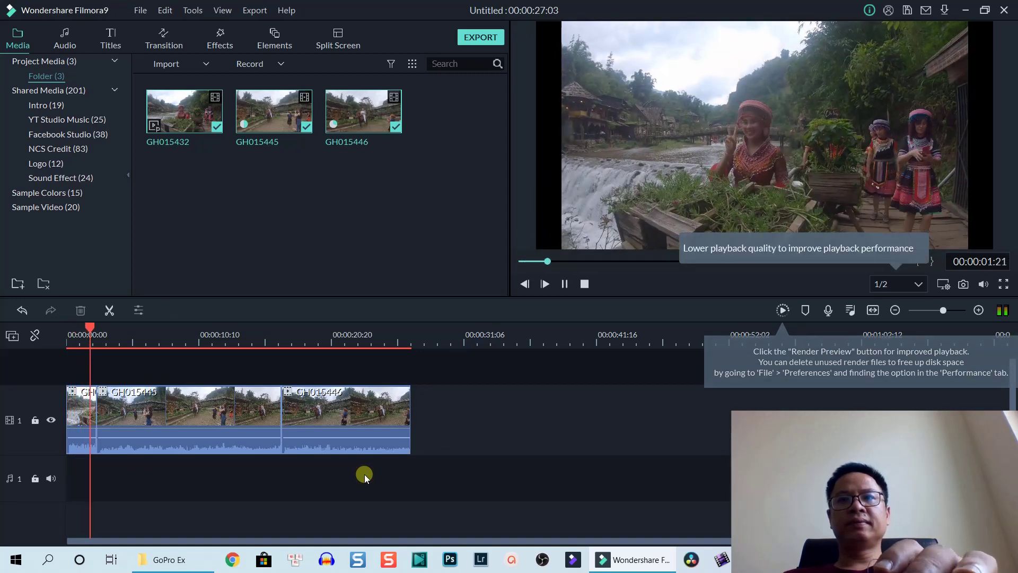
pyautogui.press('space')
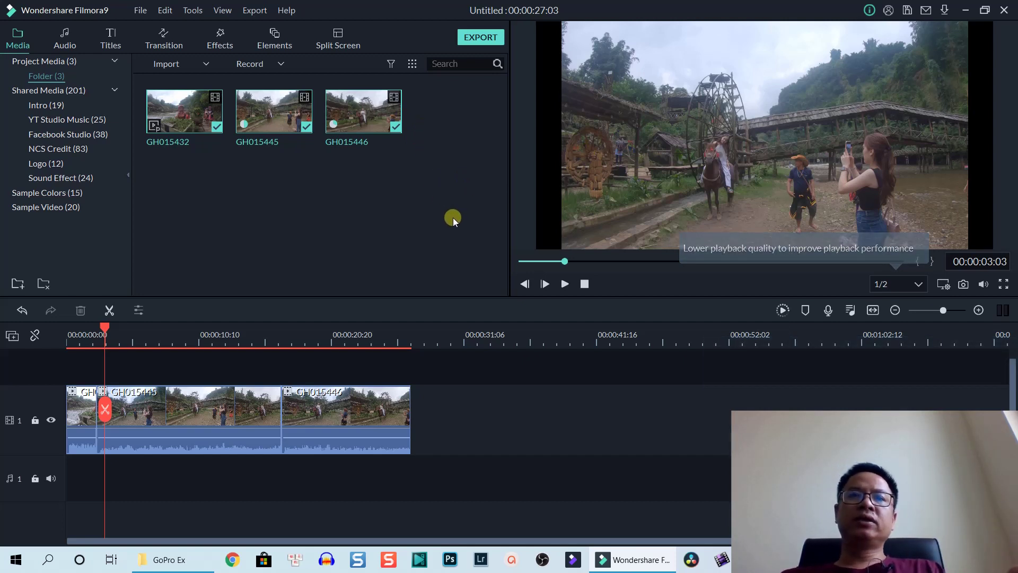
pyautogui.moveTo(463, 459); pyautogui.dragTo(79, 375)
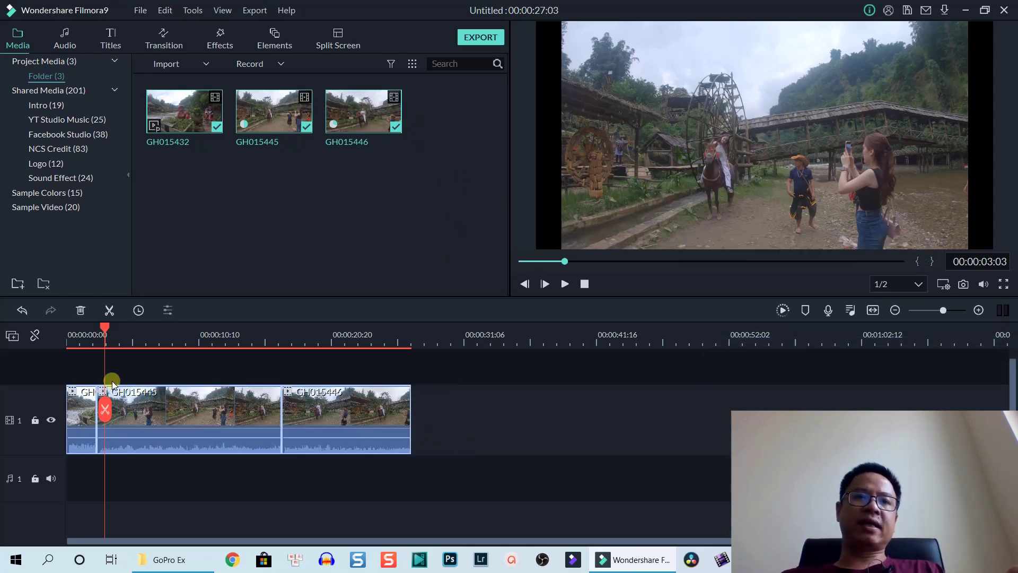
pyautogui.rightClick(164, 402)
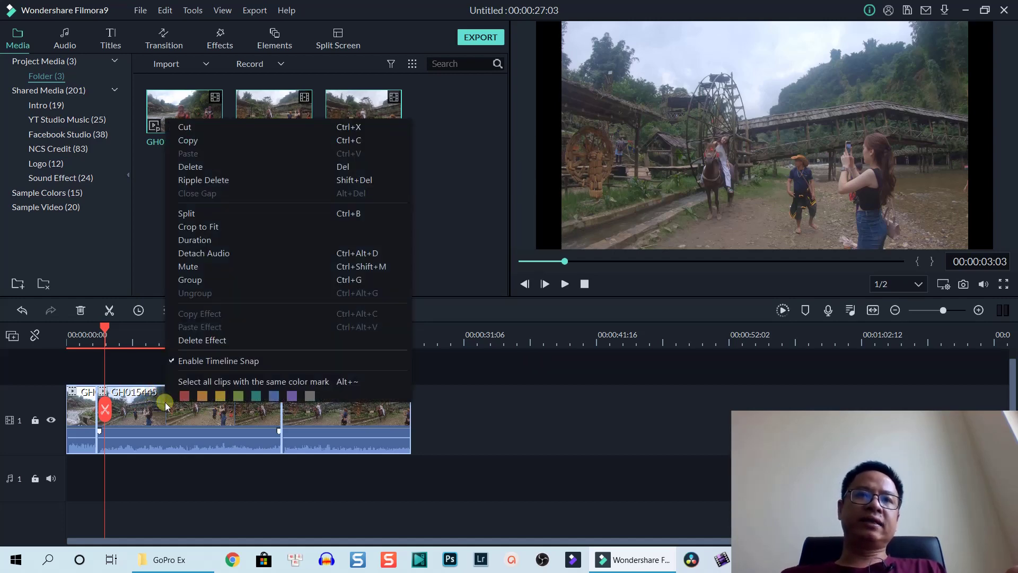
pyautogui.click(221, 228)
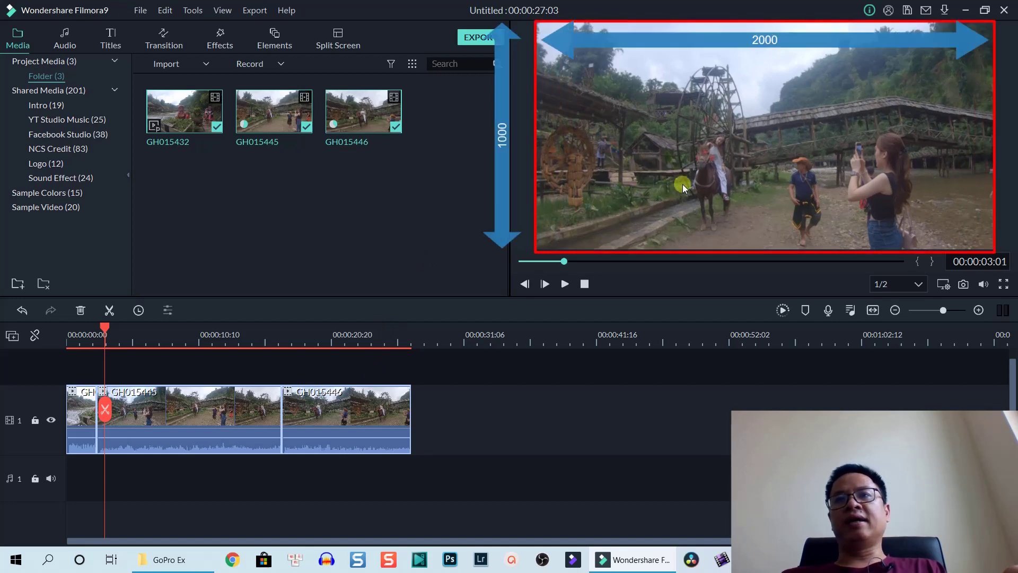
pyautogui.moveTo(657, 219); pyautogui.dragTo(73, 370)
# Mute the clips' audio and grade the first clip with the Custom Gopro preset 3.
pyautogui.rightClick(172, 417)
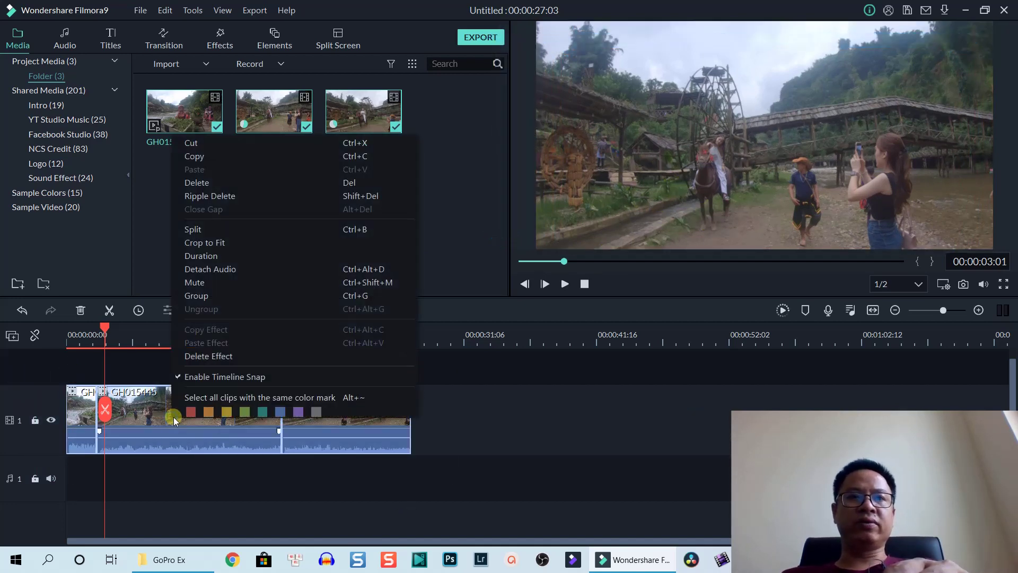
pyautogui.click(205, 282)
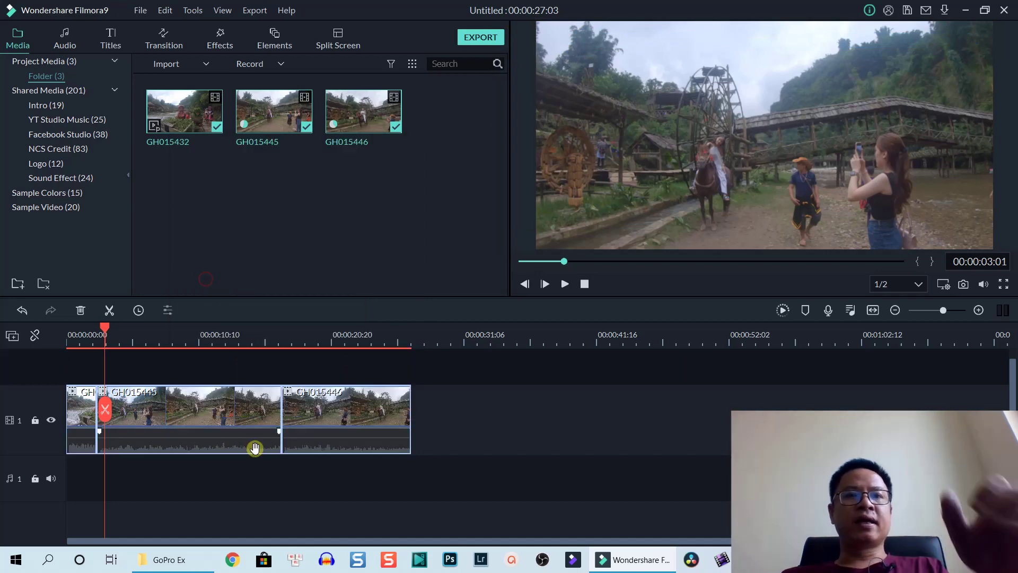
pyautogui.click(85, 405)
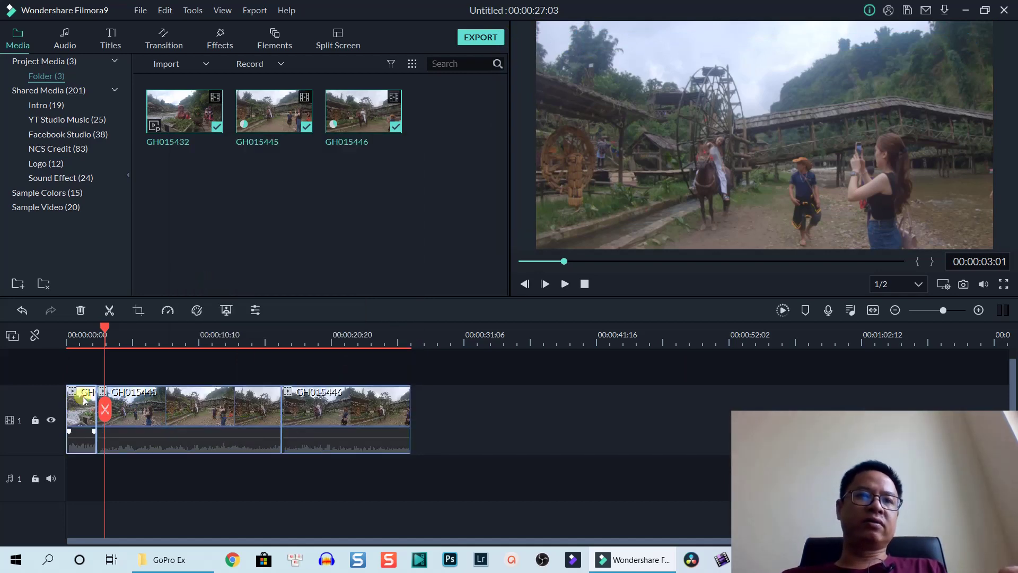
pyautogui.rightClick(85, 405)
pyautogui.click(118, 315)
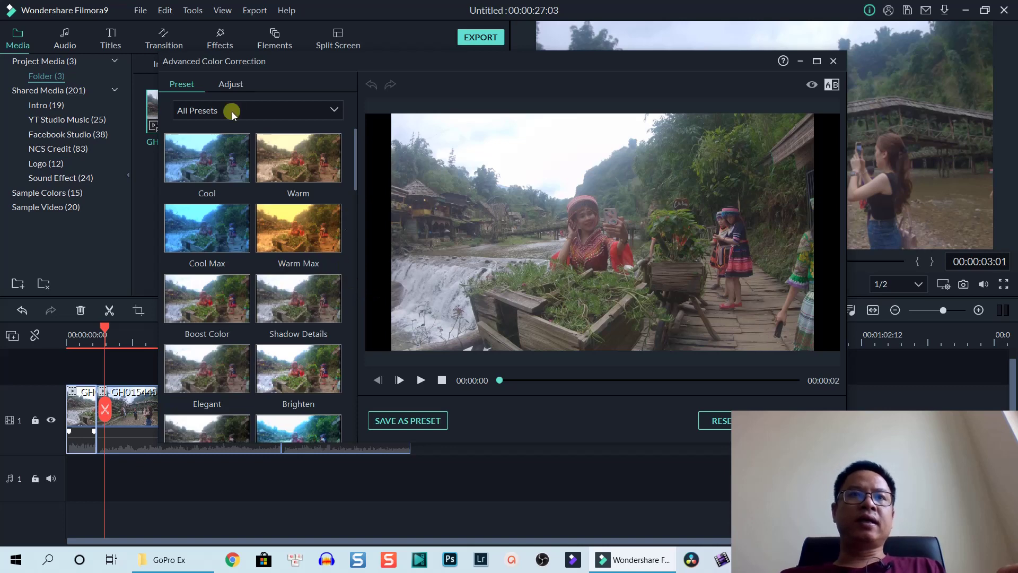
pyautogui.click(231, 111)
pyautogui.click(212, 142)
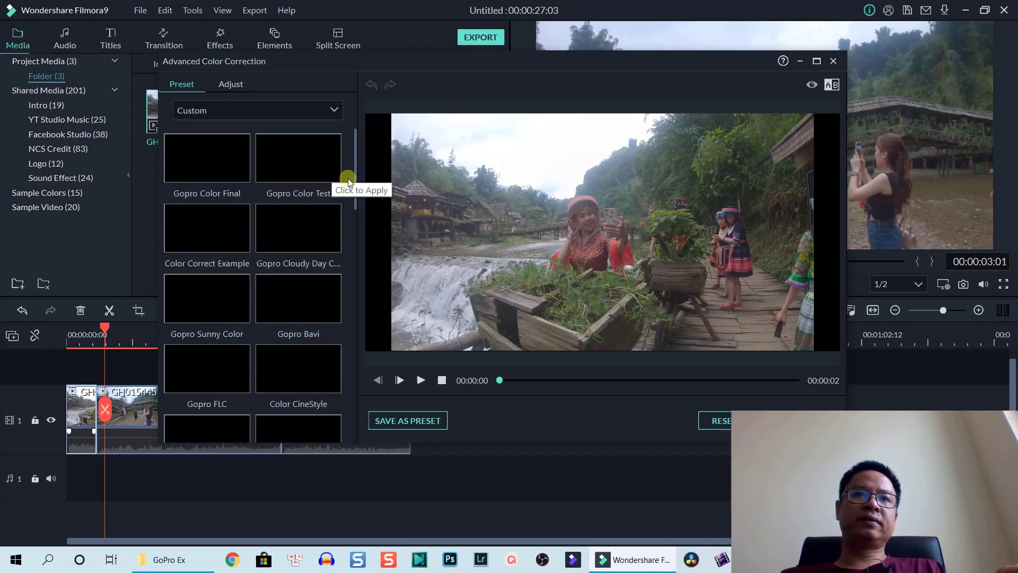
pyautogui.scroll(-5, 350, 185)
pyautogui.click(232, 399)
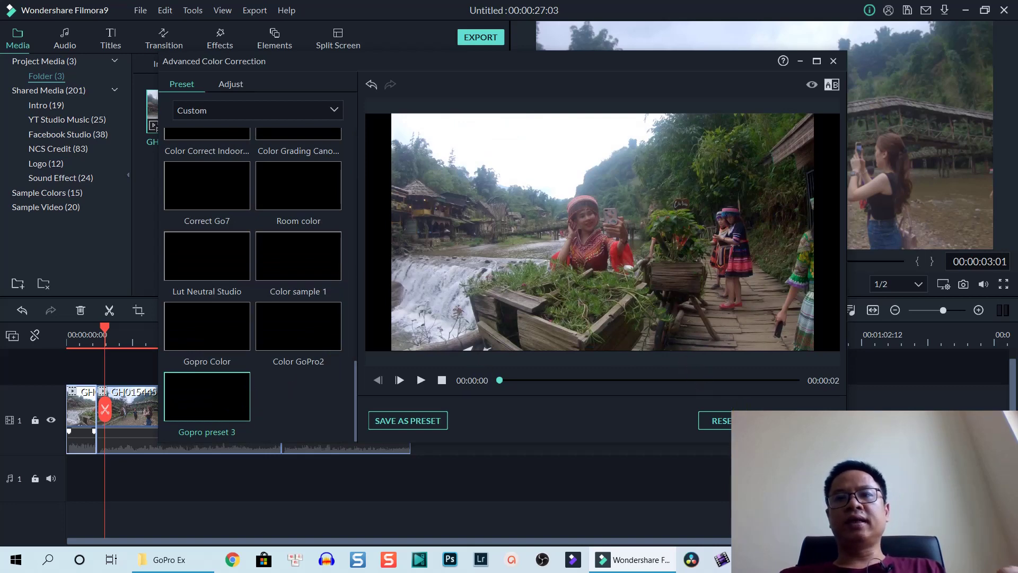
pyautogui.press('Return')
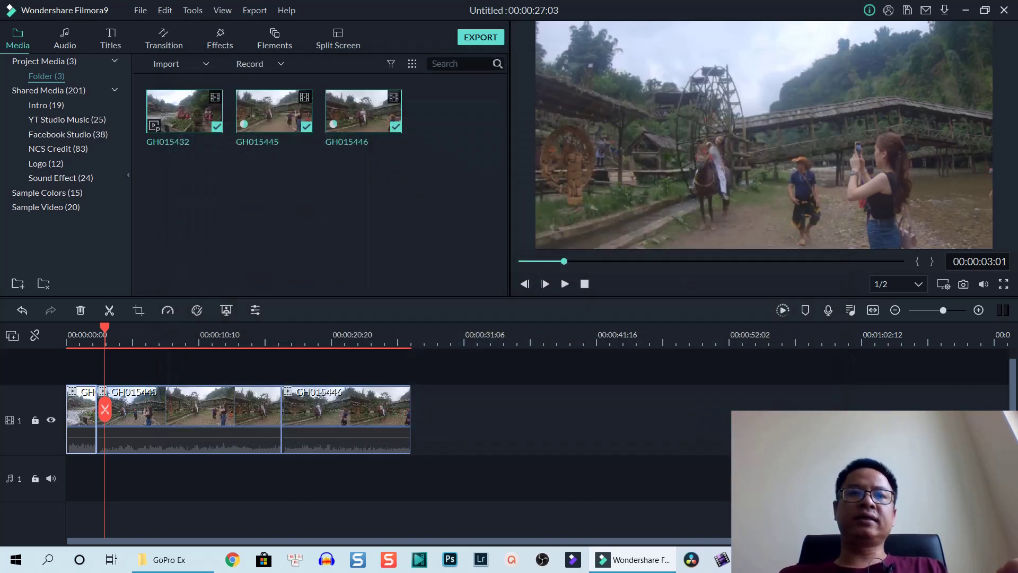
pyautogui.click(471, 477)
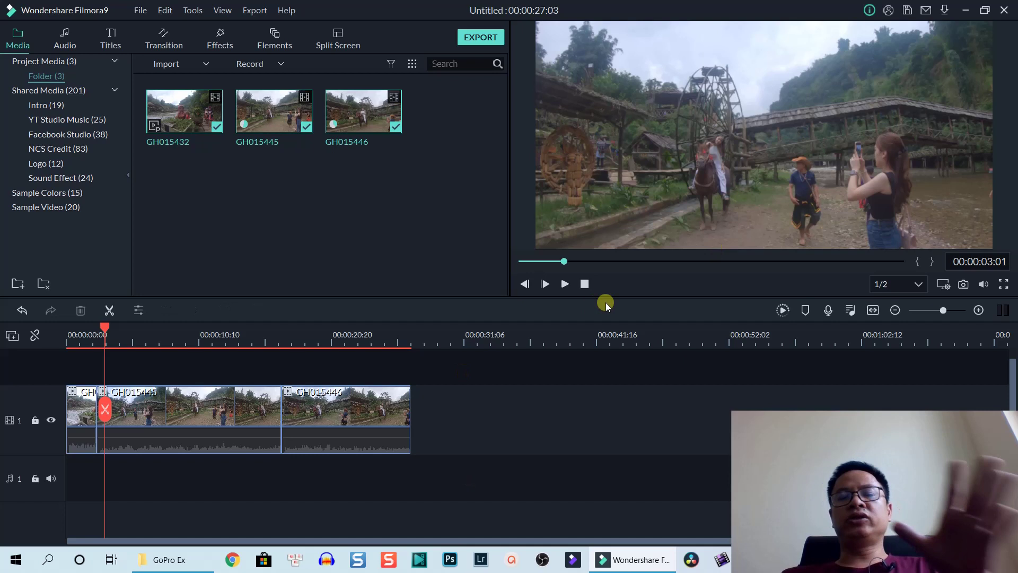